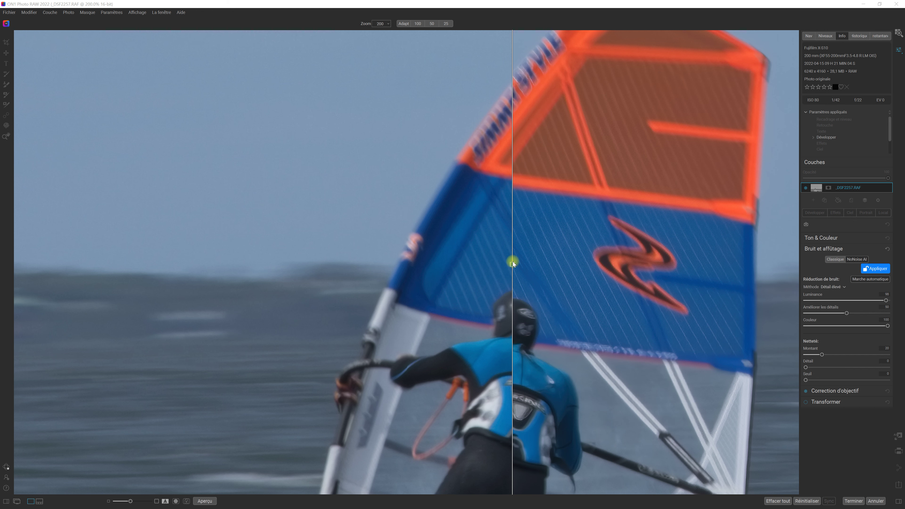
# Check the noise reduction preview on the windsurfer, apply NoNoise AI to the photo, and fit the whole image in view.
pyautogui.moveTo(513, 265)
pyautogui.mouseDown()
pyautogui.moveTo(532, 269)
pyautogui.moveTo(511, 263)
pyautogui.mouseUp()
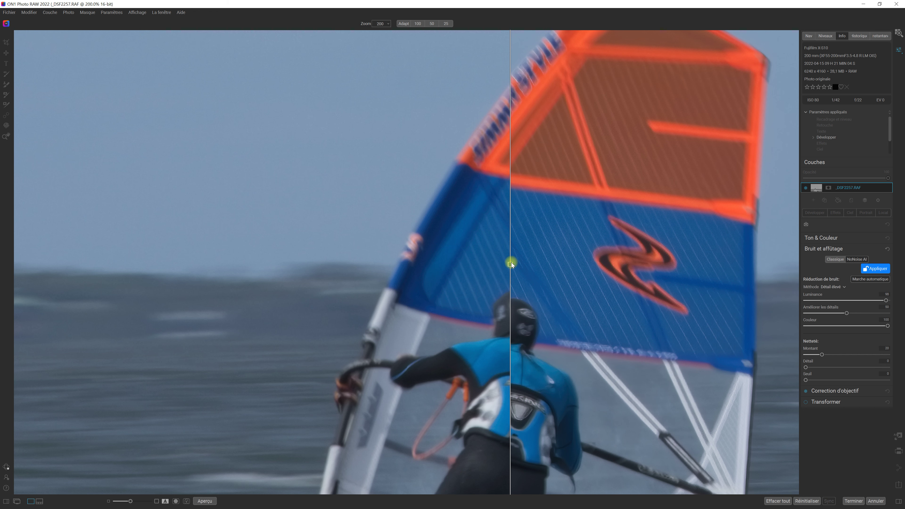
pyautogui.click(884, 271)
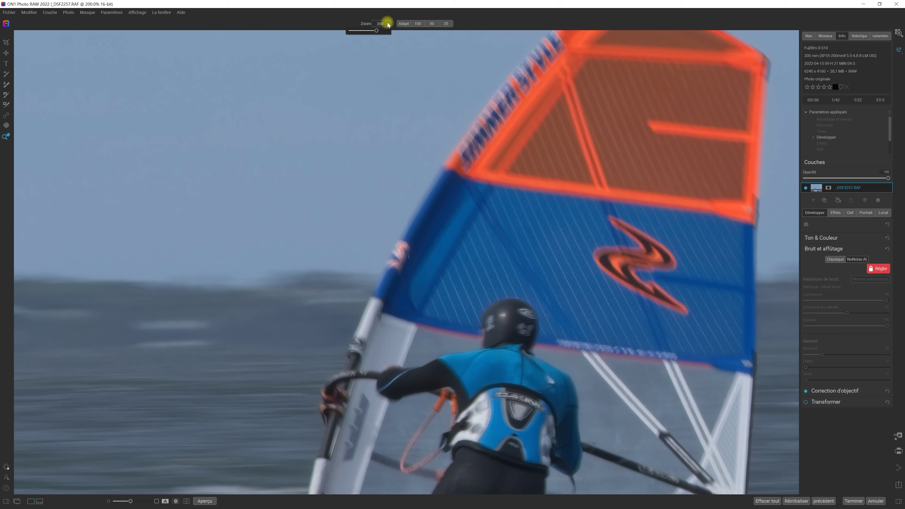
pyautogui.click(404, 24)
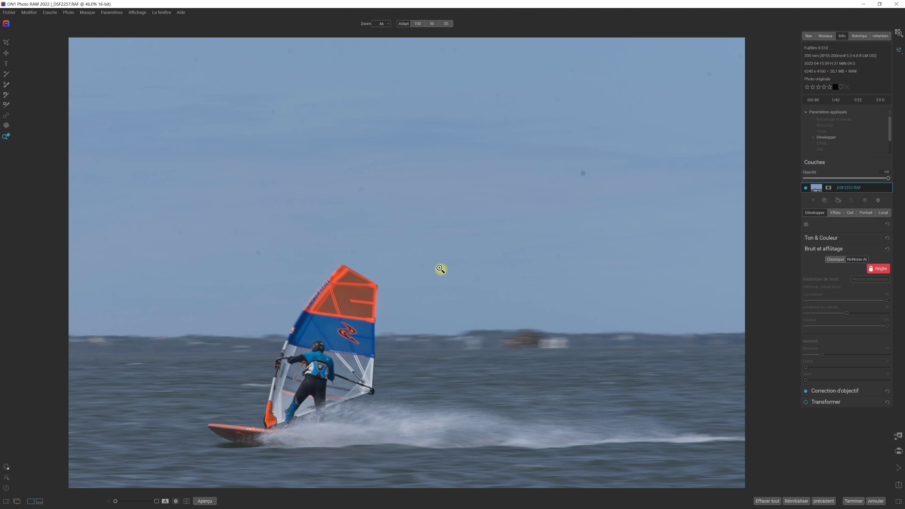
# Examine the sky for sensor dust spots with the retouch tool's dust visualisation, and leave the tool.
pyautogui.click(9, 117)
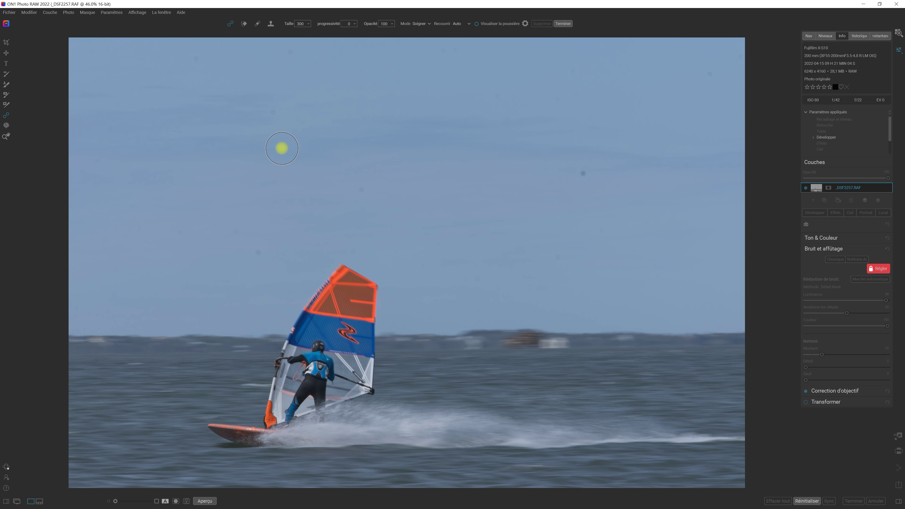
pyautogui.click(476, 24)
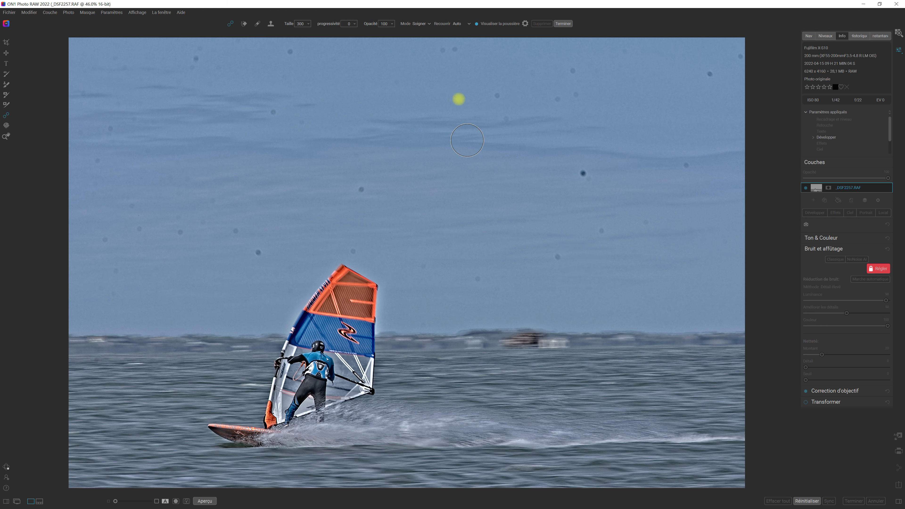
pyautogui.click(566, 23)
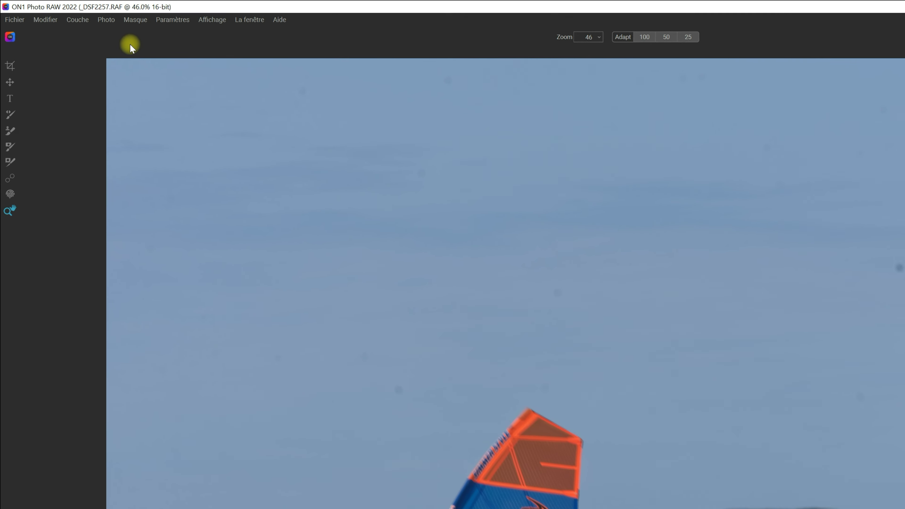
# Send the photo layer to the Skylum Software filter Luminar Neo for editing.
pyautogui.click(60, 15)
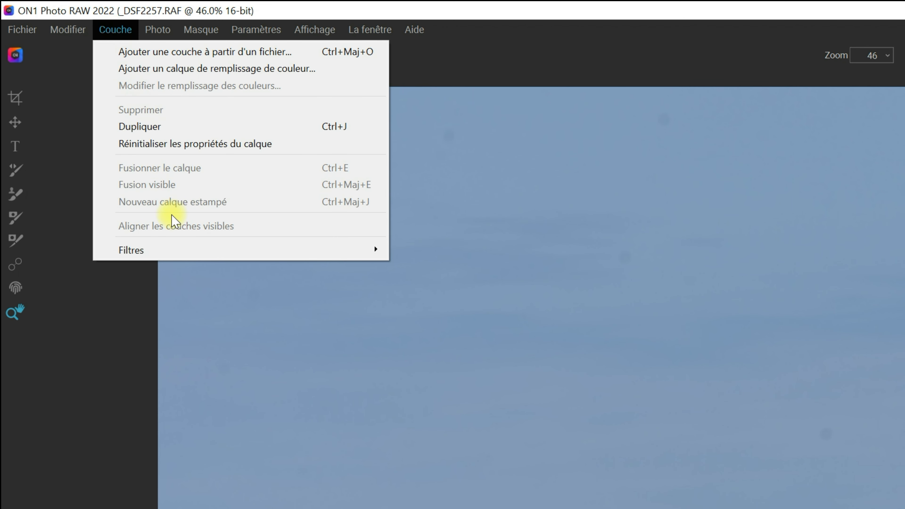
pyautogui.moveTo(192, 251)
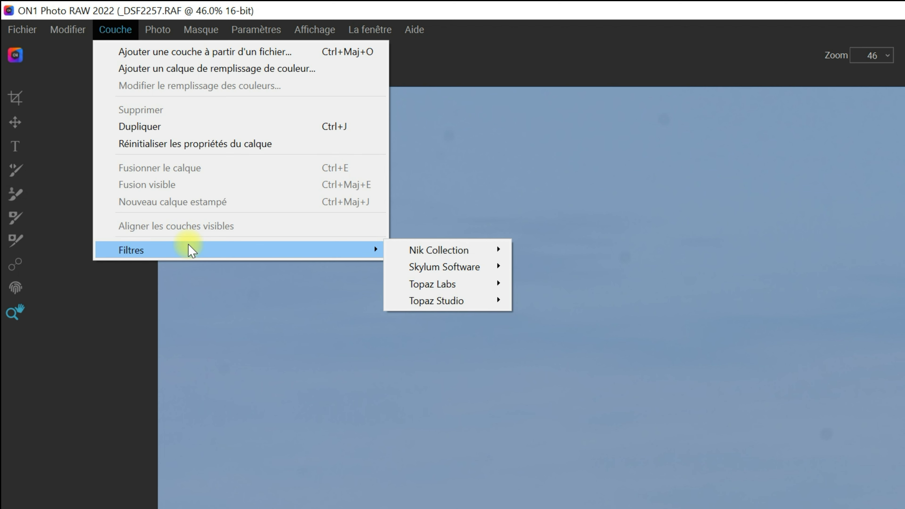
pyautogui.moveTo(410, 253)
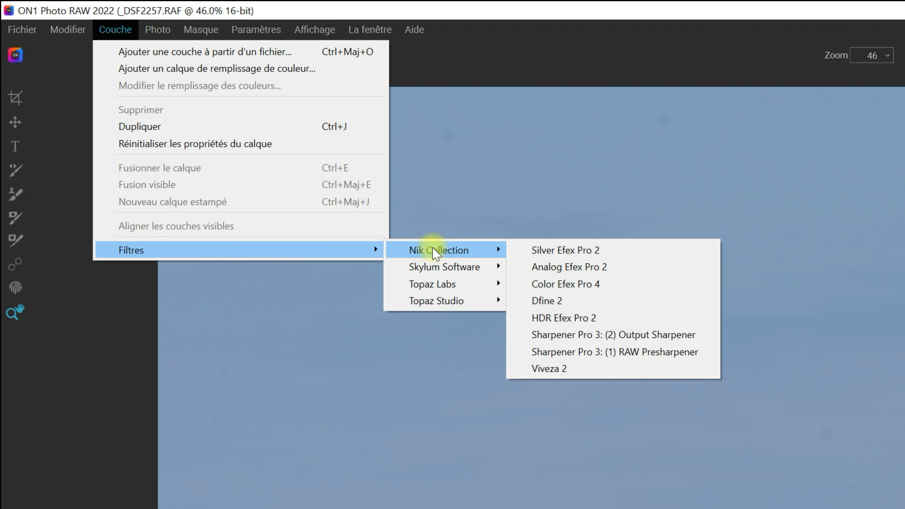
pyautogui.moveTo(453, 268)
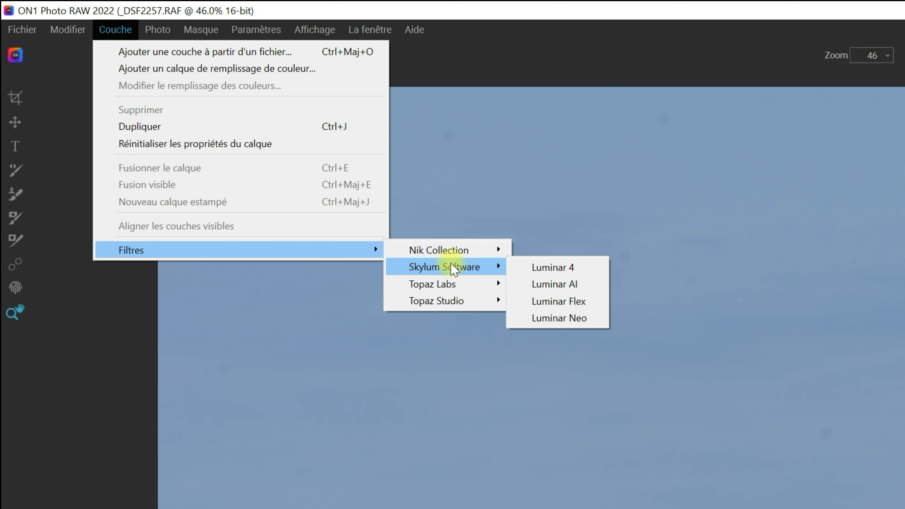
pyautogui.moveTo(467, 283)
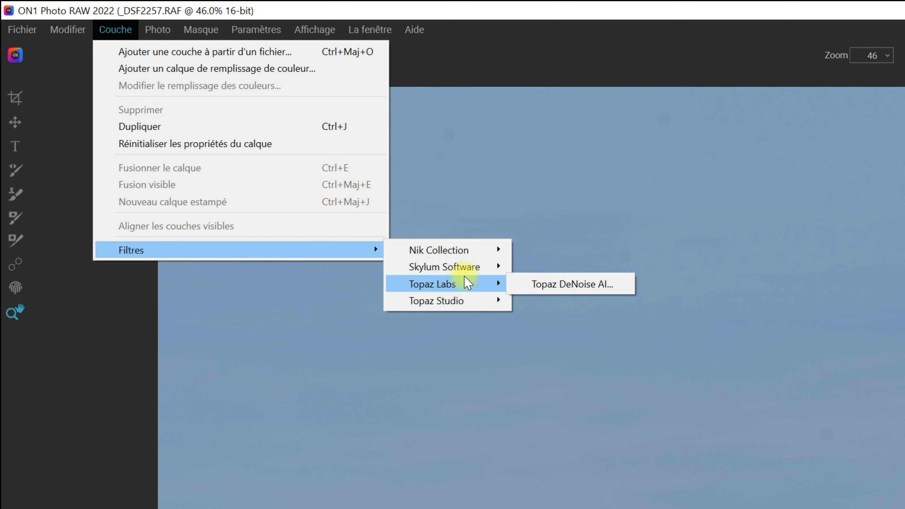
pyautogui.moveTo(470, 269)
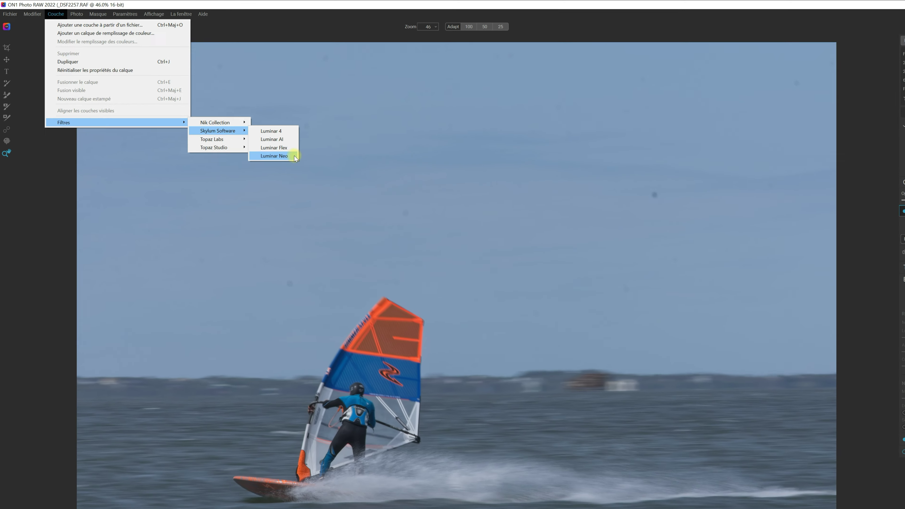
pyautogui.click(534, 290)
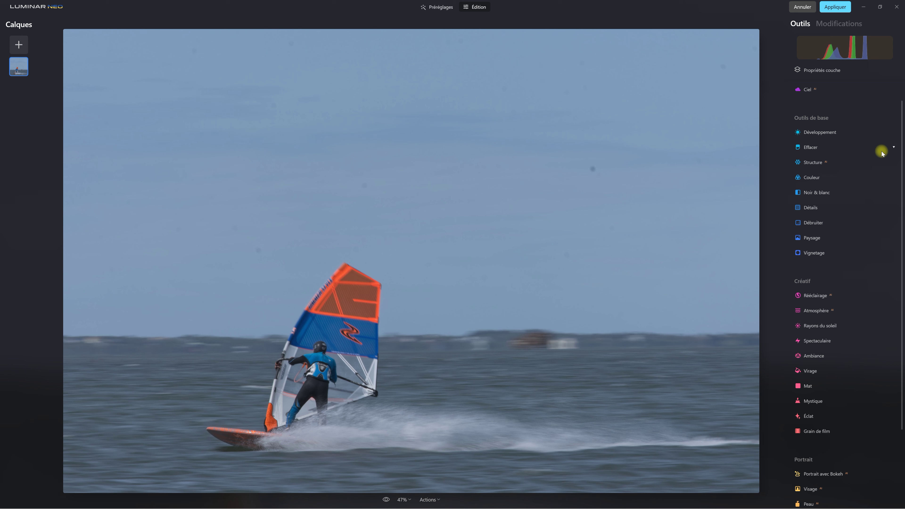
# Remove the dust spots from the photo automatically with the Effacer tool, and close the tool.
pyautogui.click(847, 148)
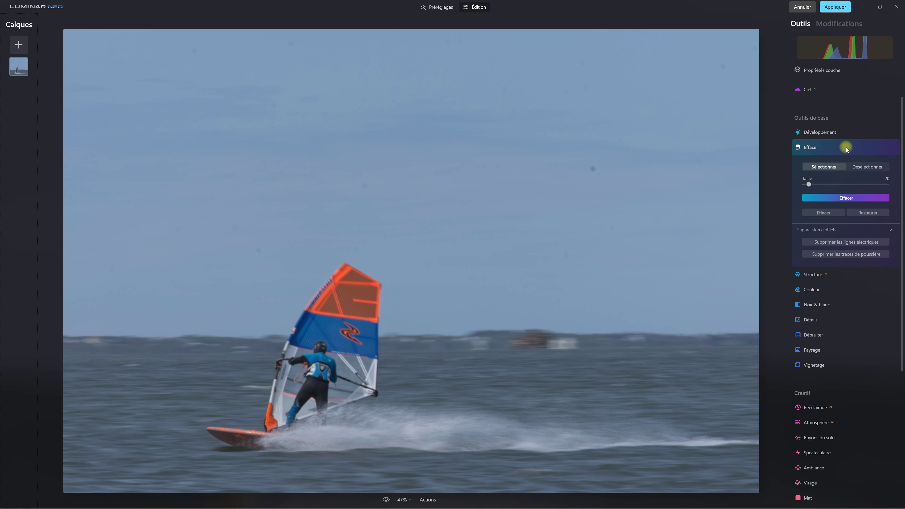
pyautogui.click(845, 254)
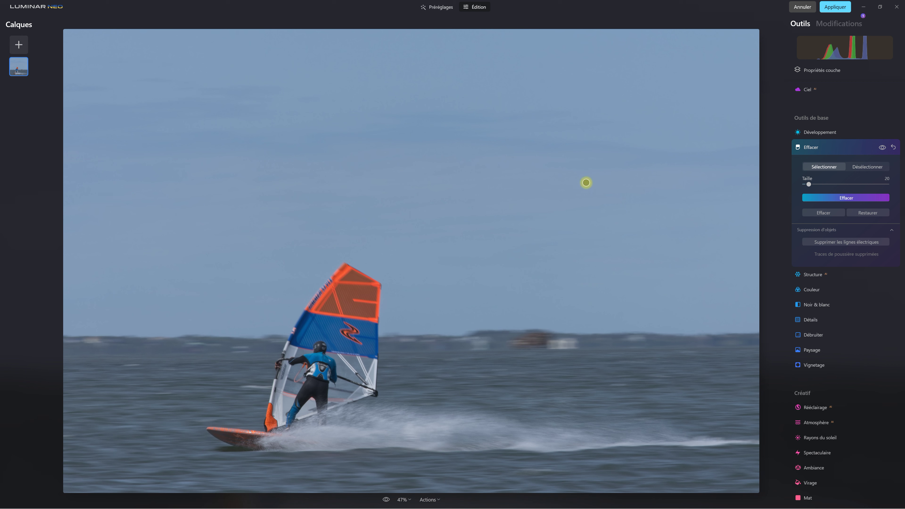
pyautogui.scroll(1, 895, 116)
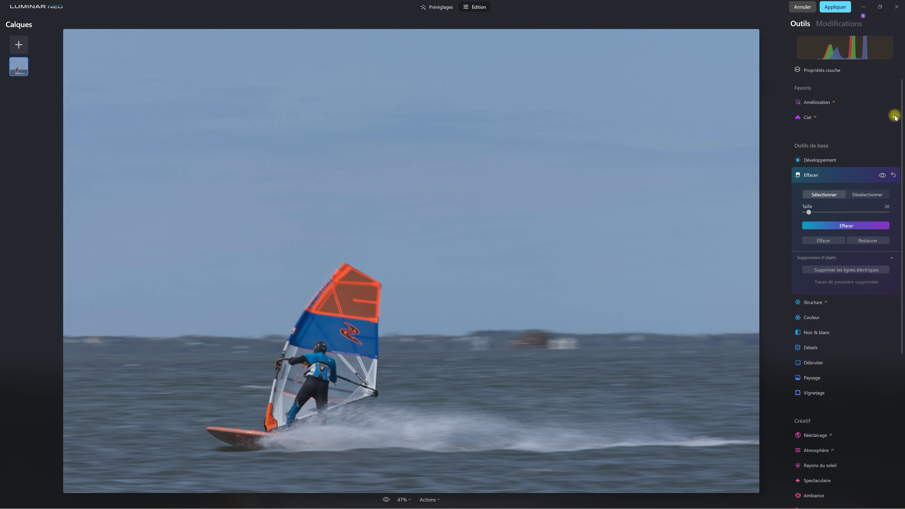
pyautogui.click(894, 117)
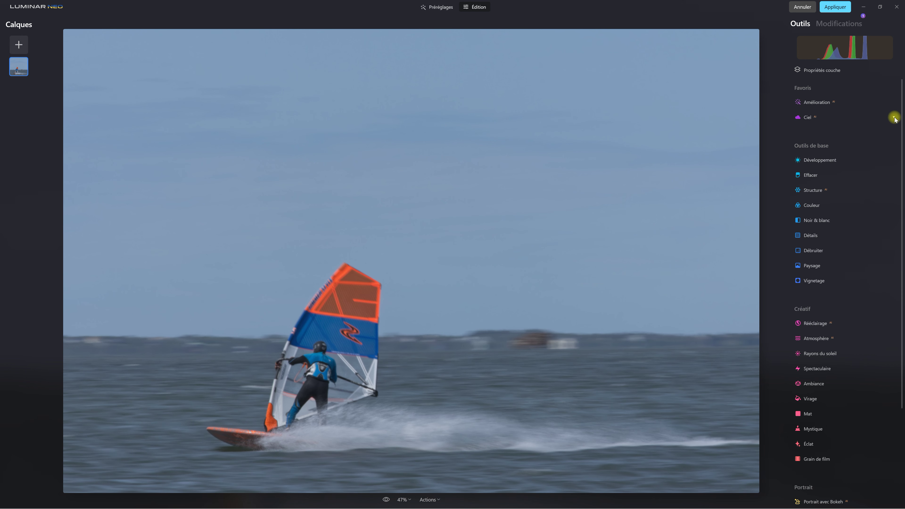
# Replace the sky with California Clear Skies 8 from the personal sky collection.
pyautogui.click(894, 117)
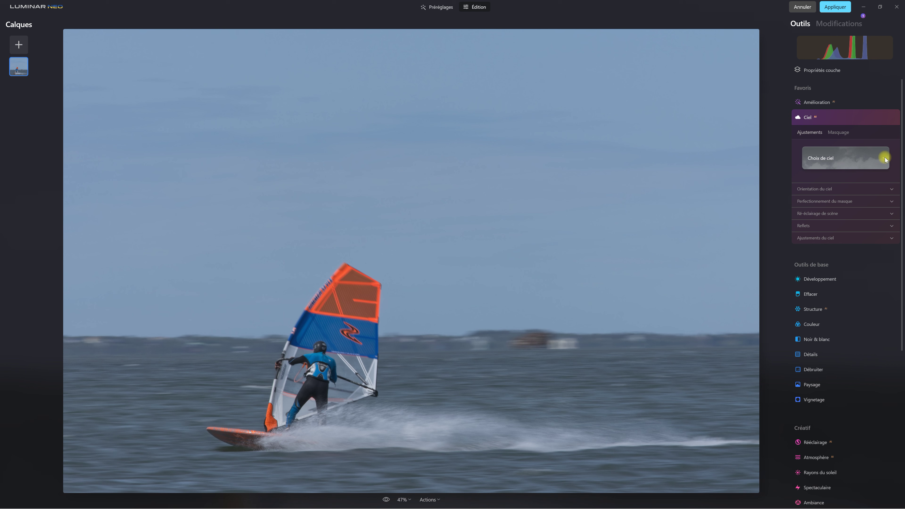
pyautogui.click(885, 157)
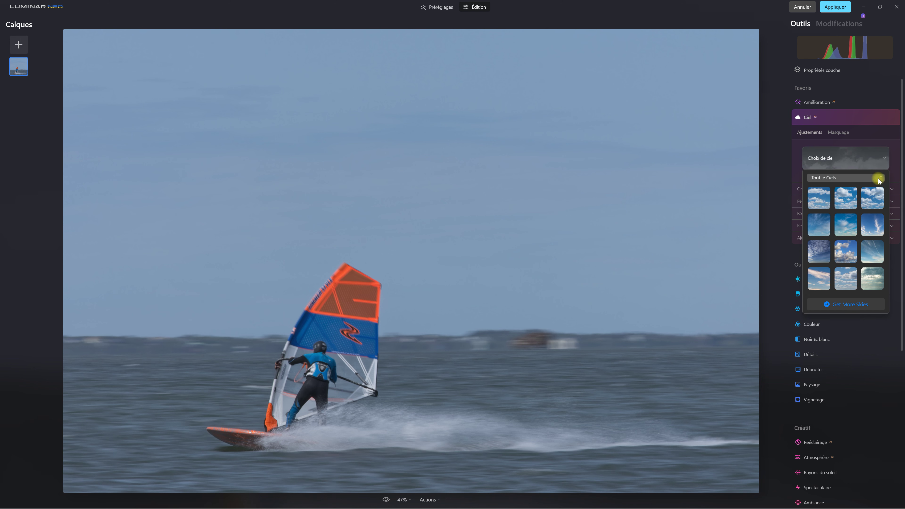
pyautogui.click(879, 179)
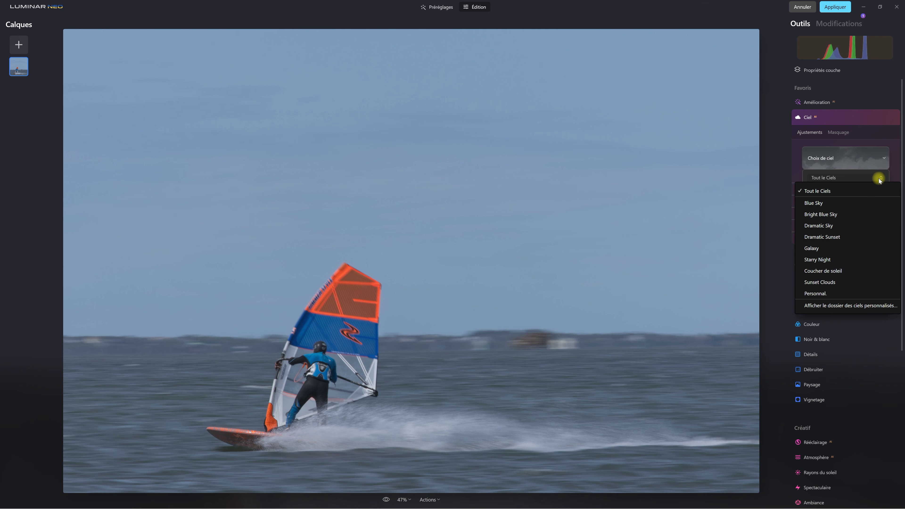
pyautogui.click(842, 293)
pyautogui.scroll(-3, 881, 232)
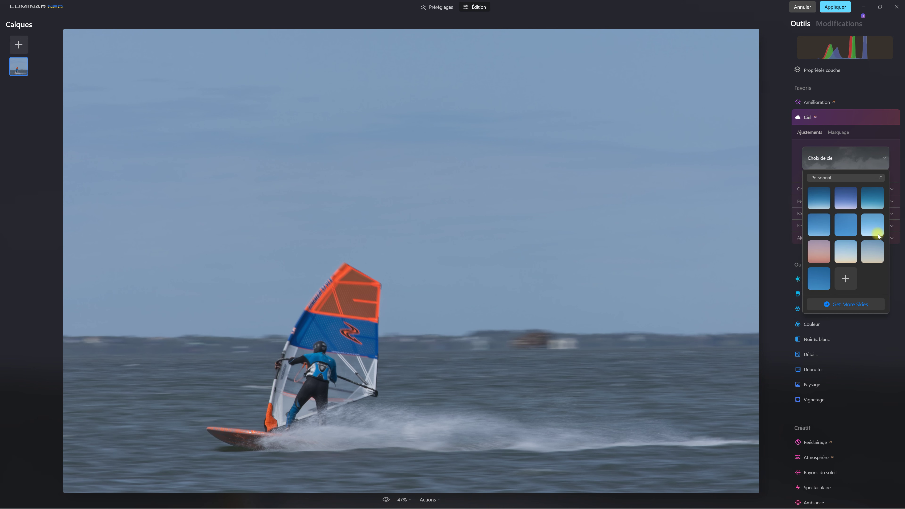
pyautogui.click(849, 257)
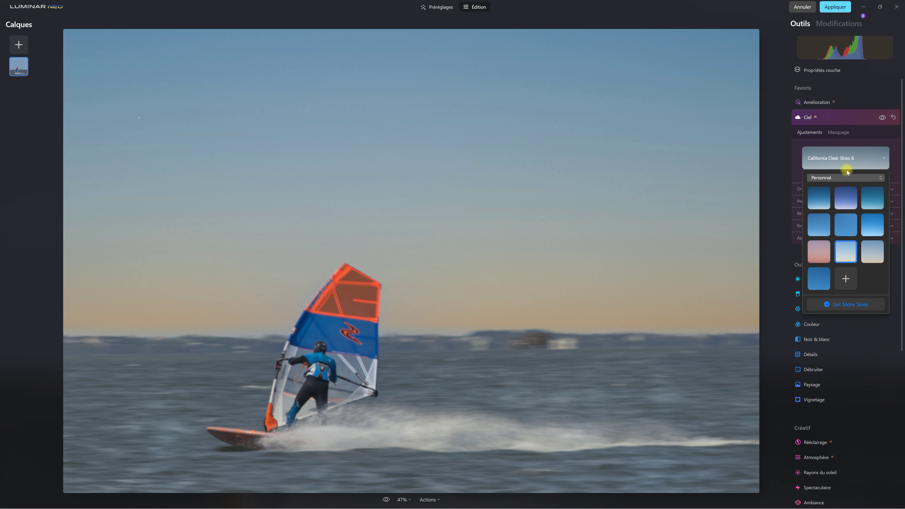
pyautogui.click(842, 158)
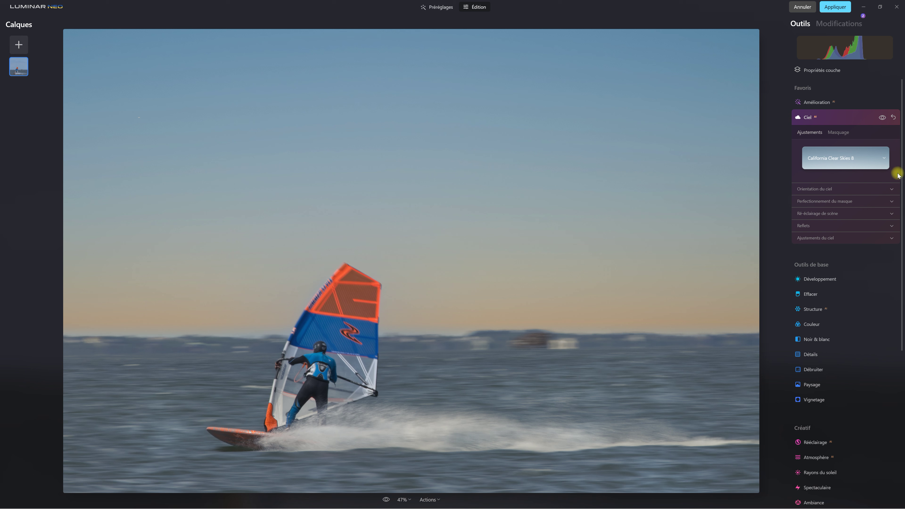
# Set the horizon position of the replacement sky to -6 and close the sky tool.
pyautogui.click(891, 188)
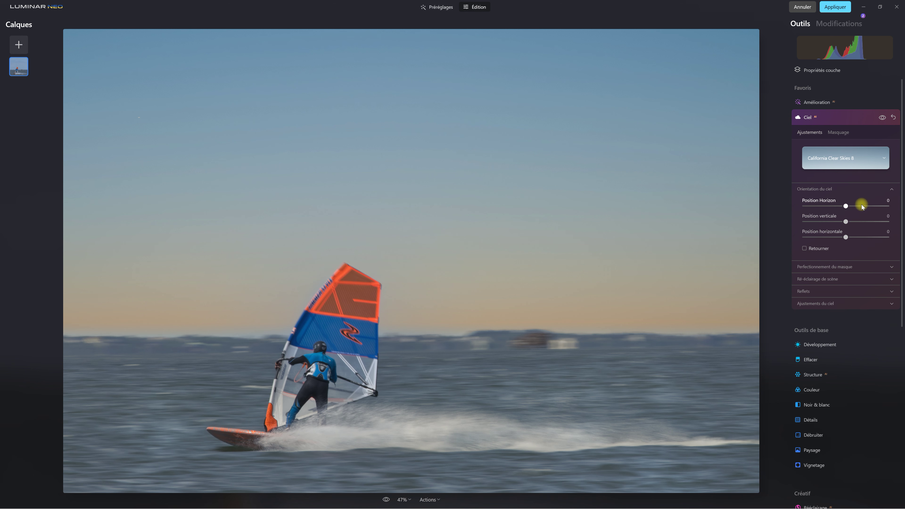
pyautogui.moveTo(847, 208); pyautogui.dragTo(845, 209)
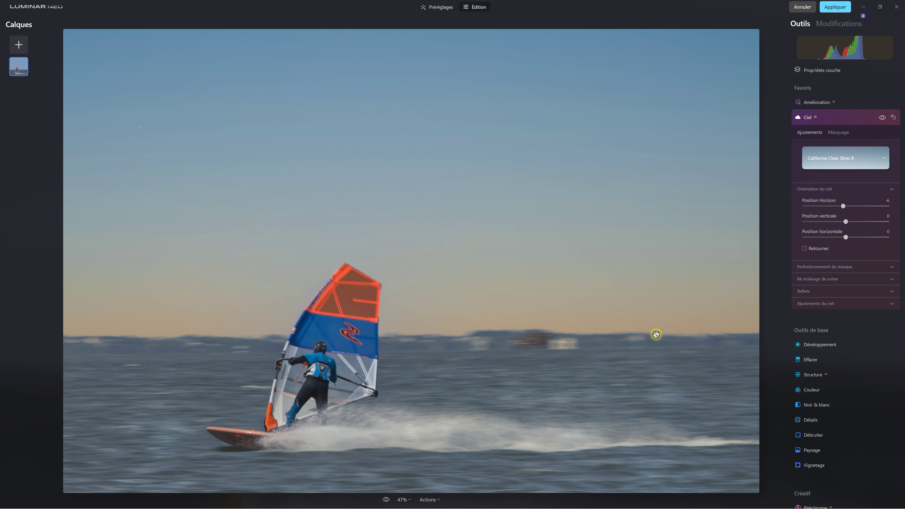
pyautogui.click(810, 117)
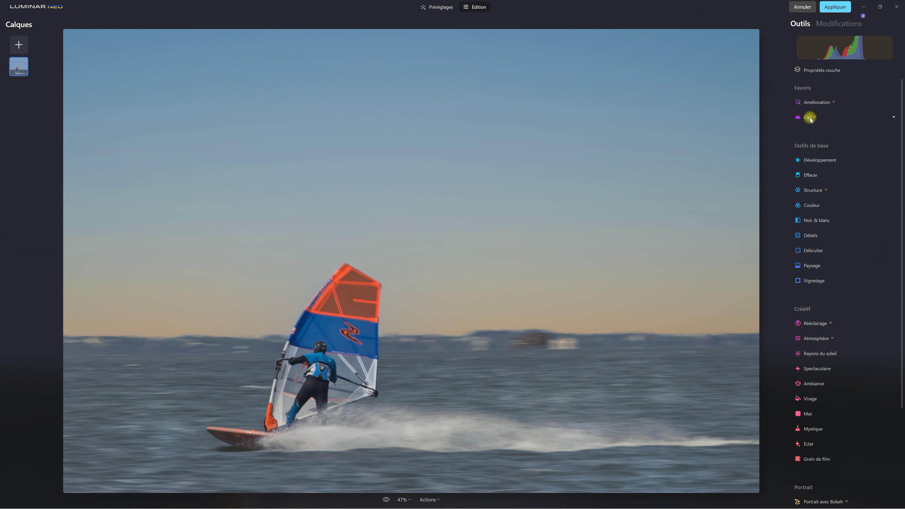
# Set the Structure AI amount to 26 and apply the edits to return to ON1 Photo RAW.
pyautogui.click(835, 191)
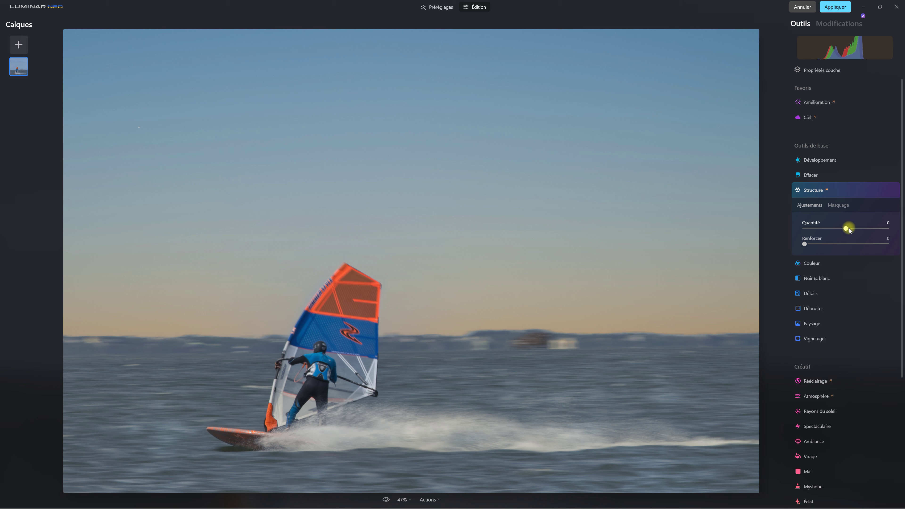
pyautogui.moveTo(845, 229); pyautogui.dragTo(850, 228)
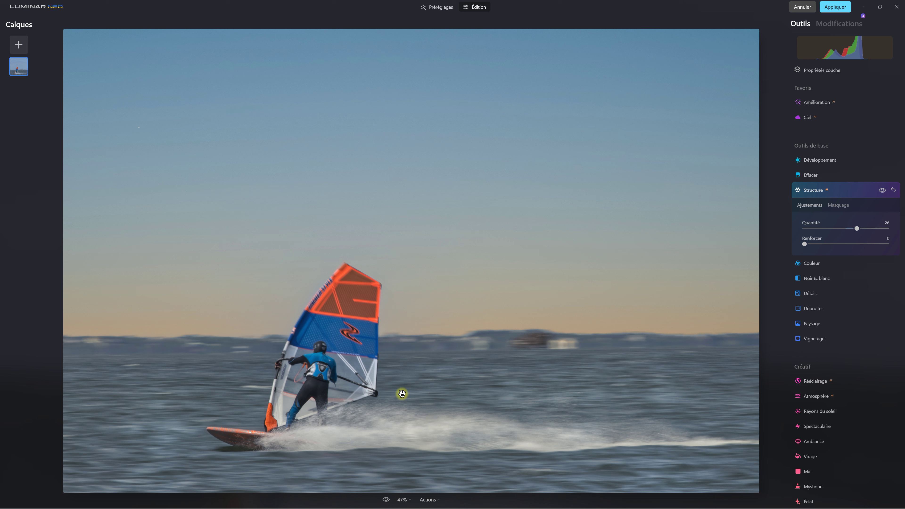
pyautogui.click(817, 190)
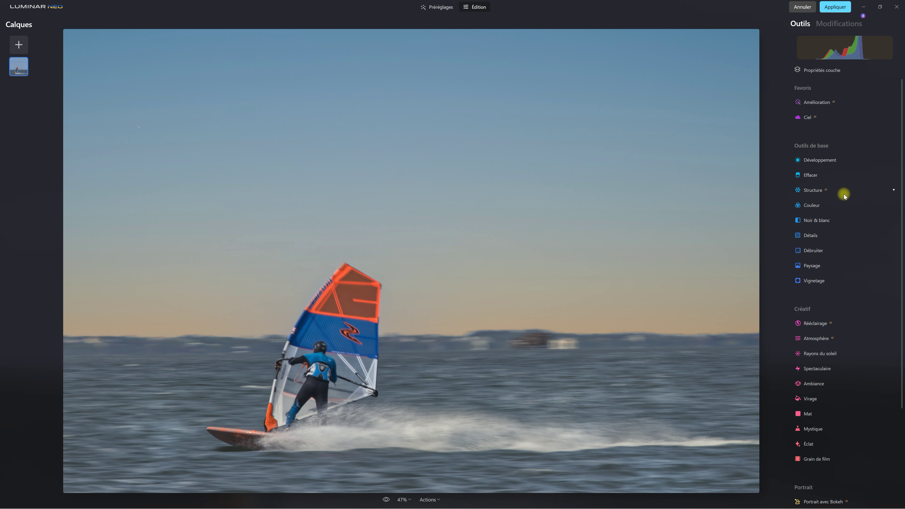
pyautogui.click(838, 8)
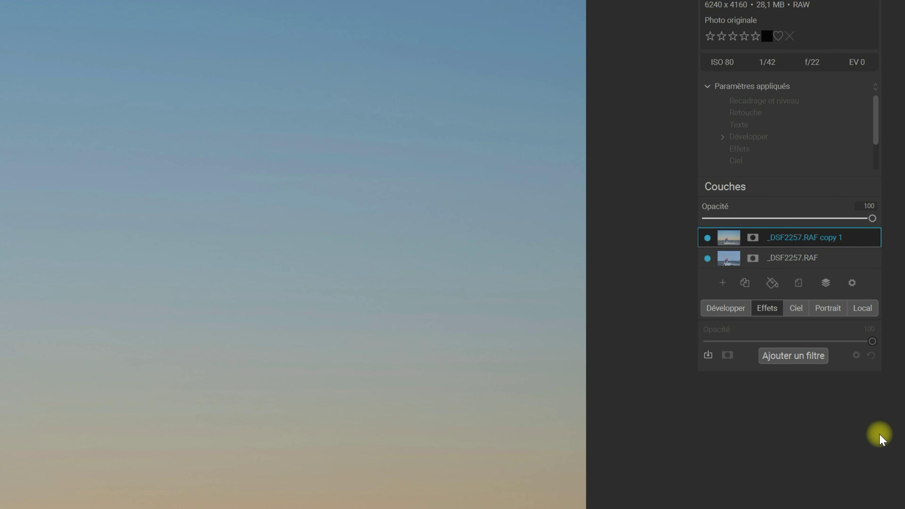
# Compare the image with the top layer hidden and shown, and create a new stamped layer from the visible layers.
pyautogui.click(708, 238)
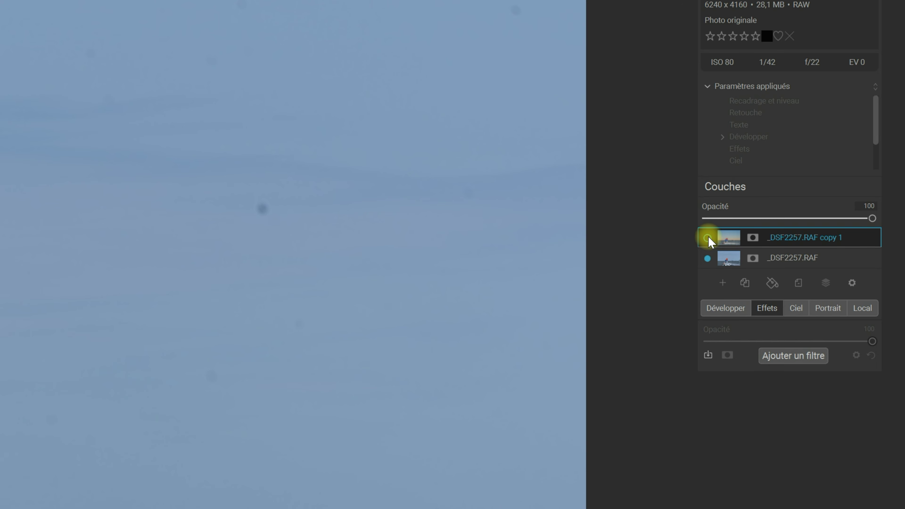
pyautogui.click(707, 237)
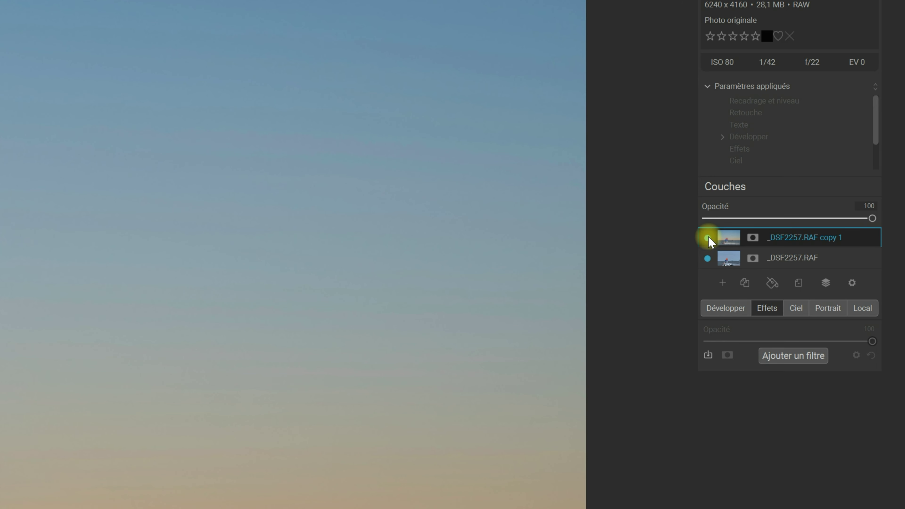
pyautogui.rightClick(801, 240)
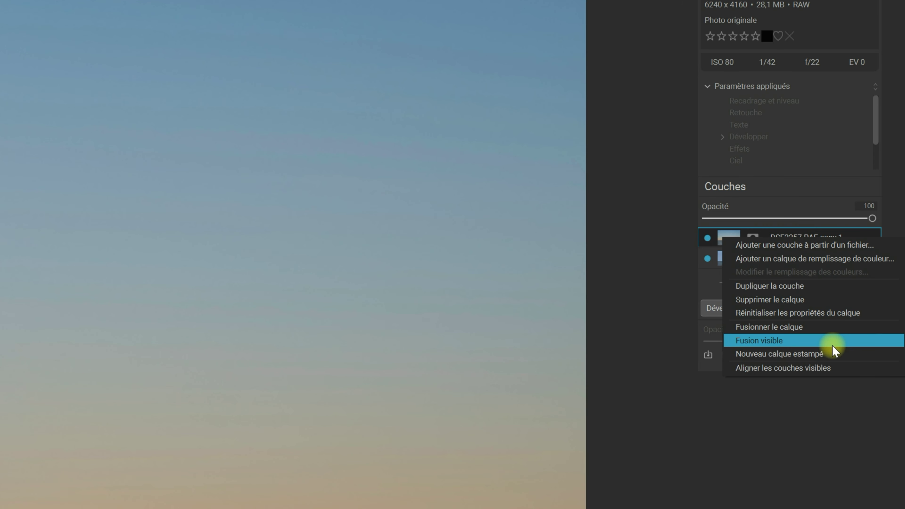
pyautogui.click(842, 355)
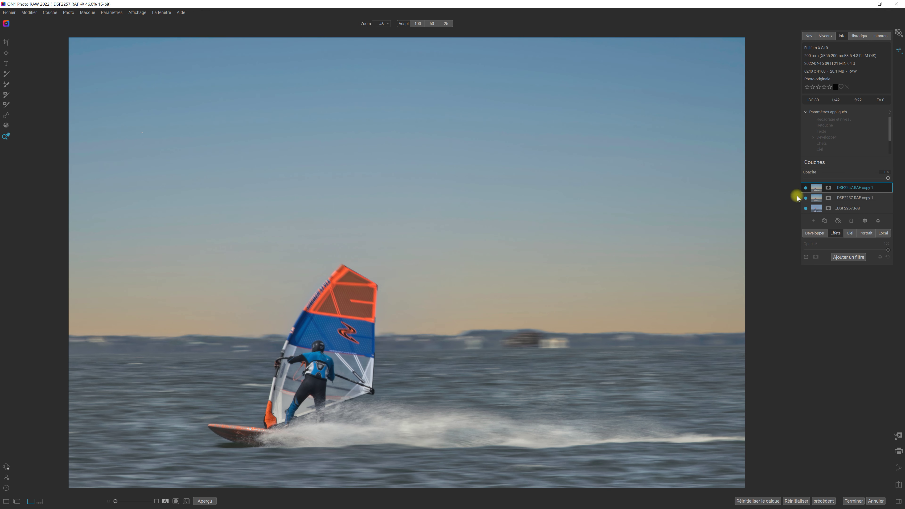
# Add a Contraste dynamique filter with its default settings to the stamped layer and collapse its settings.
pyautogui.click(860, 258)
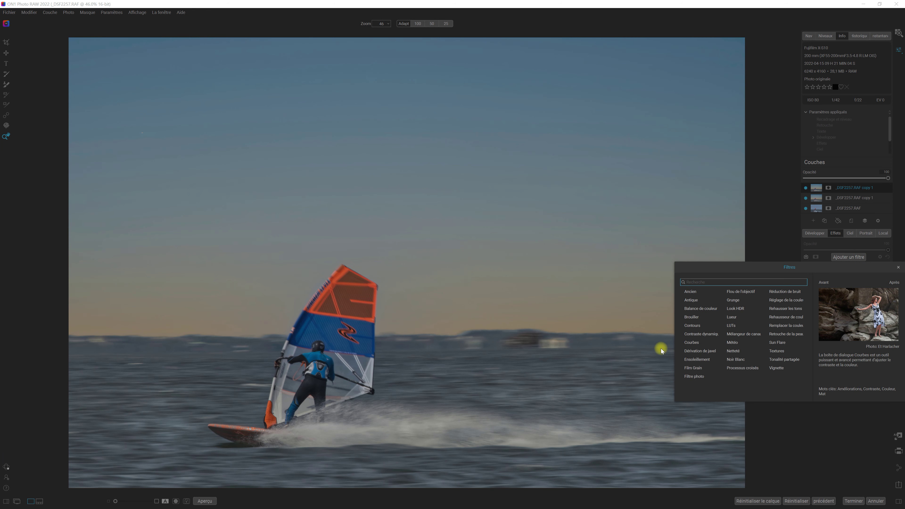
pyautogui.click(706, 335)
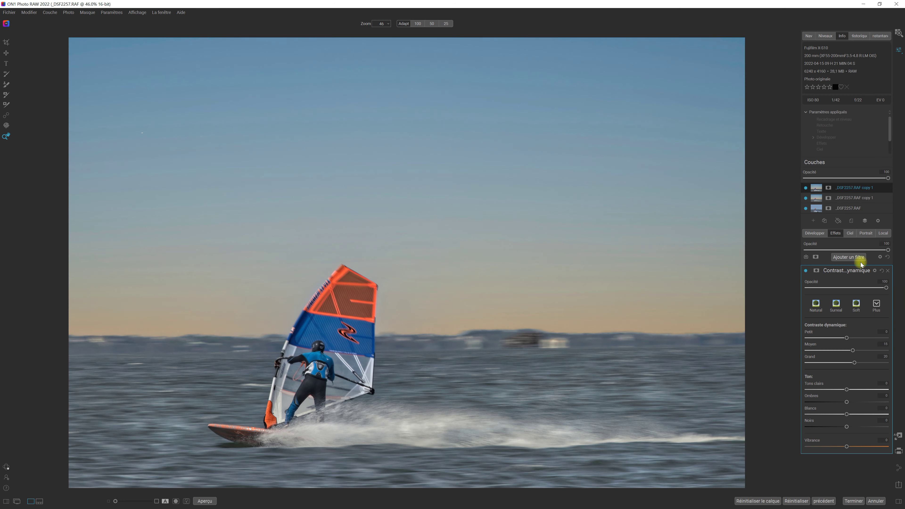
pyautogui.click(850, 271)
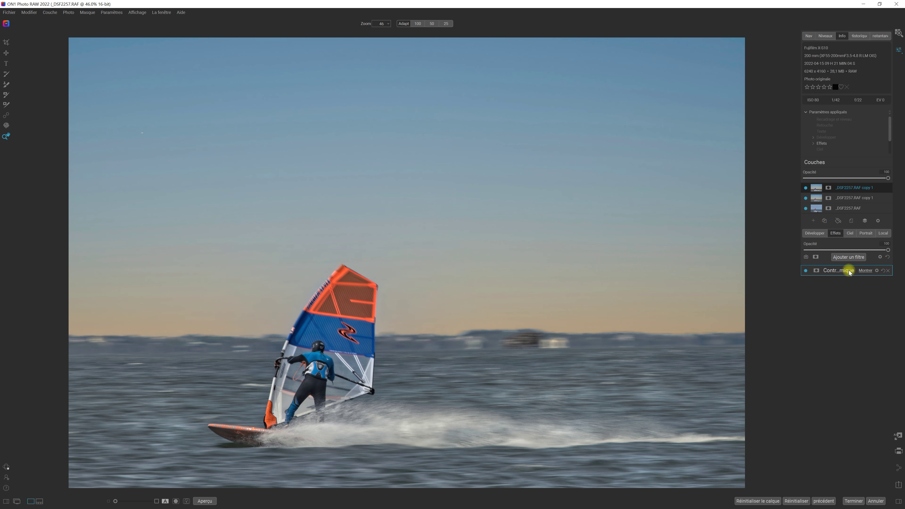
# Add a Lueur filter to the stamped layer, apply its Normal preset, and collapse its settings.
pyautogui.click(850, 257)
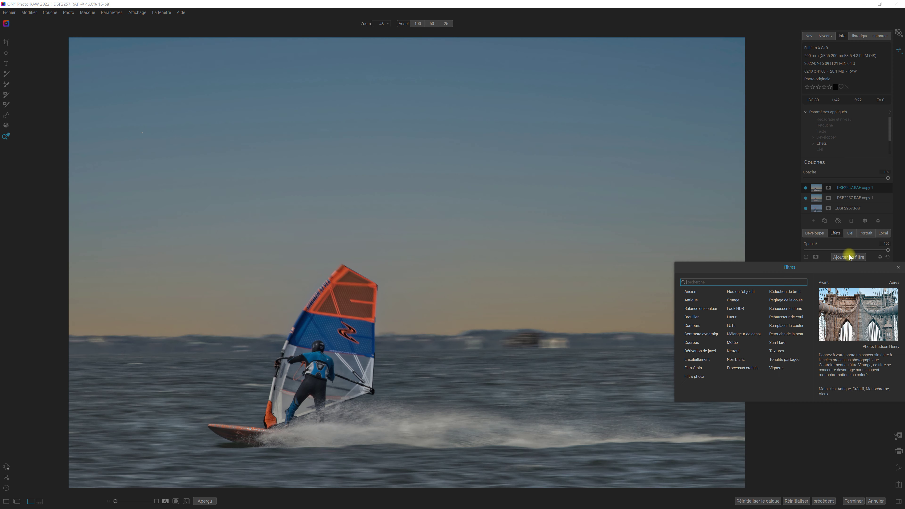
pyautogui.click(745, 319)
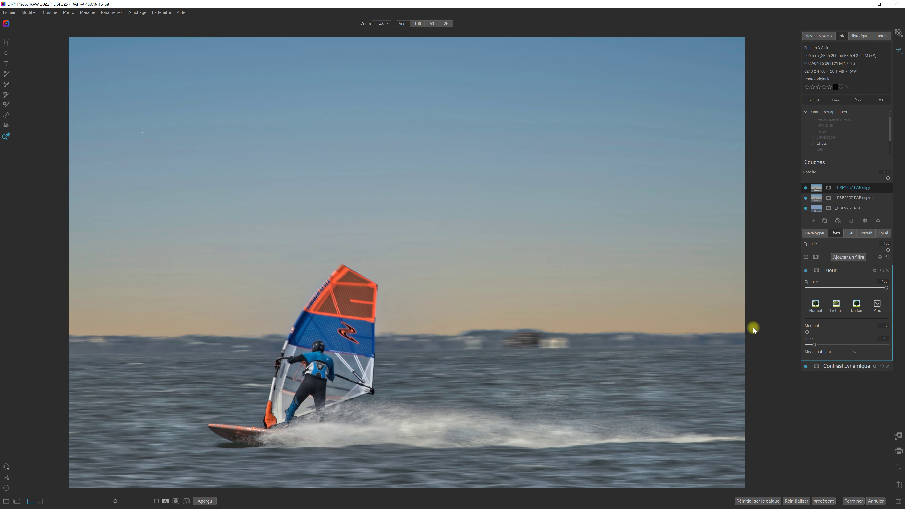
pyautogui.click(816, 306)
pyautogui.click(819, 308)
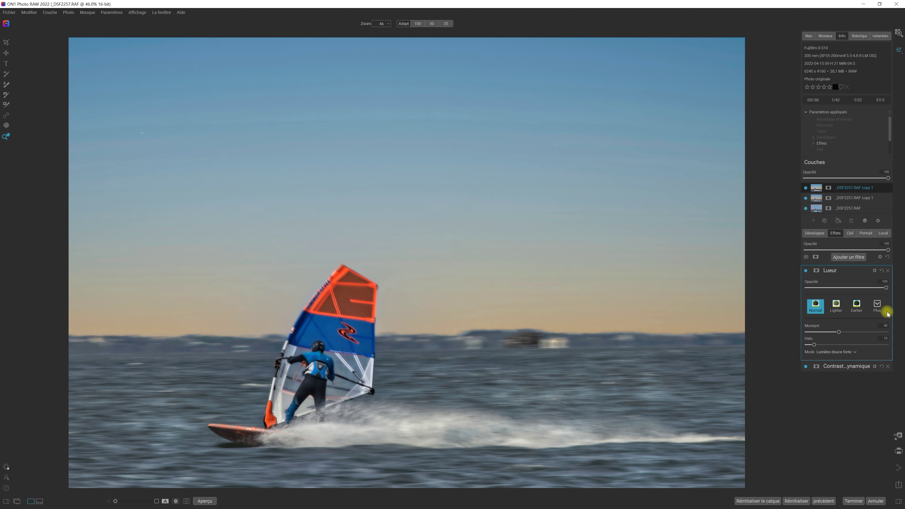
pyautogui.click(830, 271)
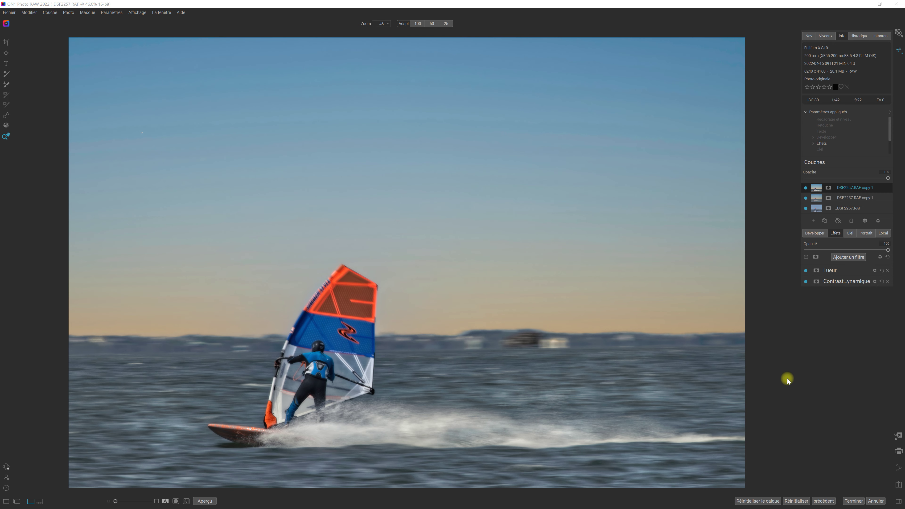
# Add a Look HDR filter to the stamped layer and apply its Glow preset.
pyautogui.click(859, 258)
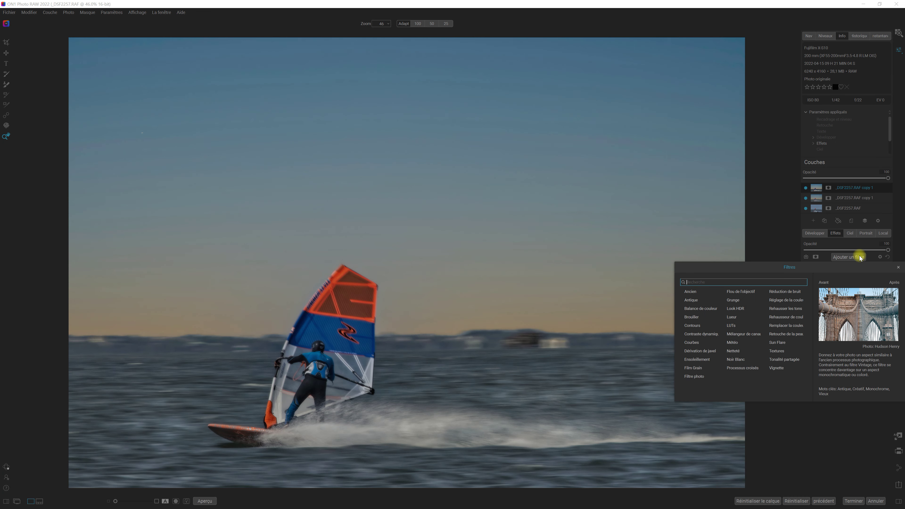
pyautogui.click(736, 309)
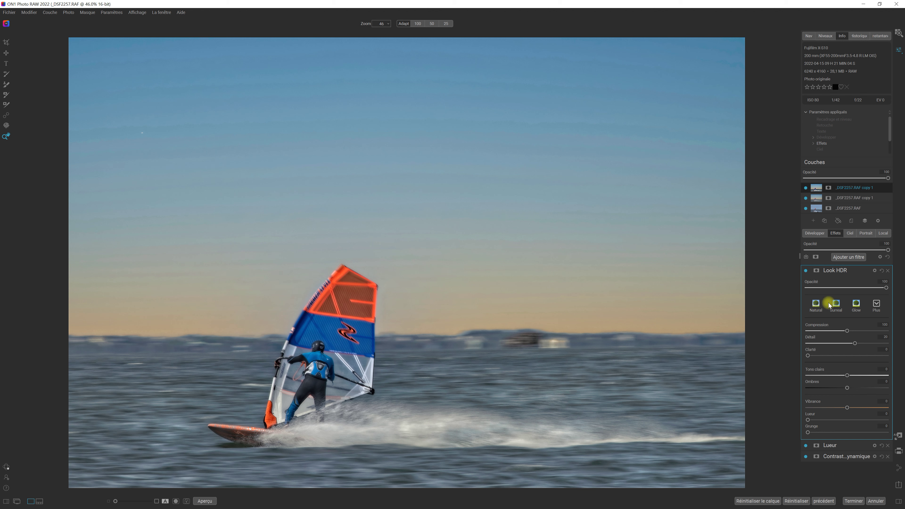
pyautogui.click(857, 307)
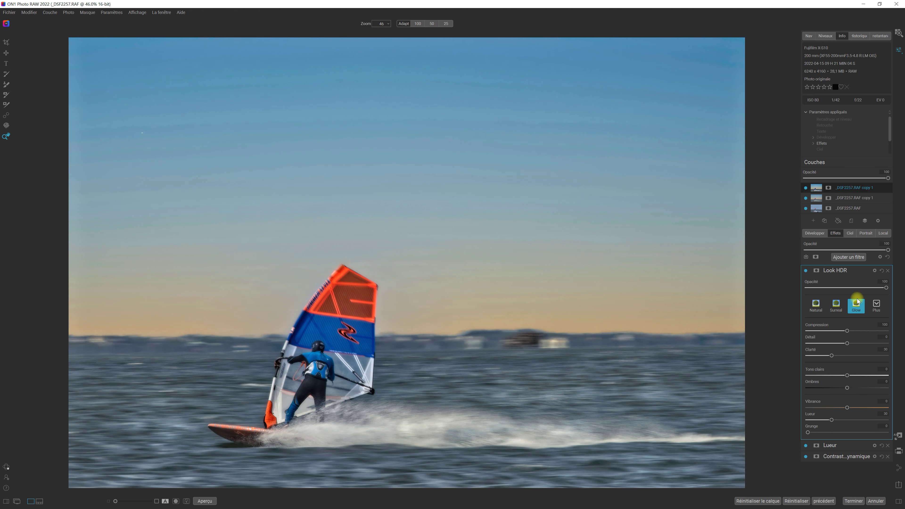
# Invert the Look HDR filter's mask and paint the effect in over the sail and the windsurfer with a size 300 brush.
pyautogui.click(817, 270)
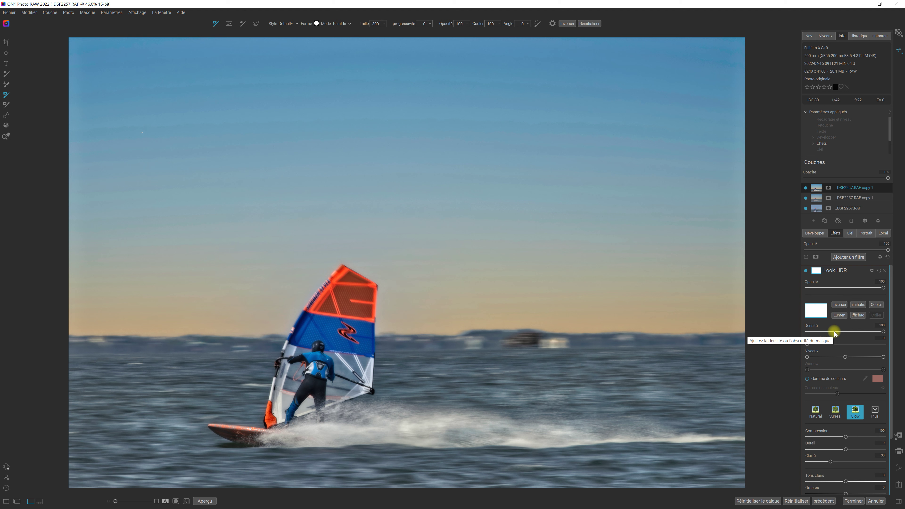
pyautogui.click(842, 305)
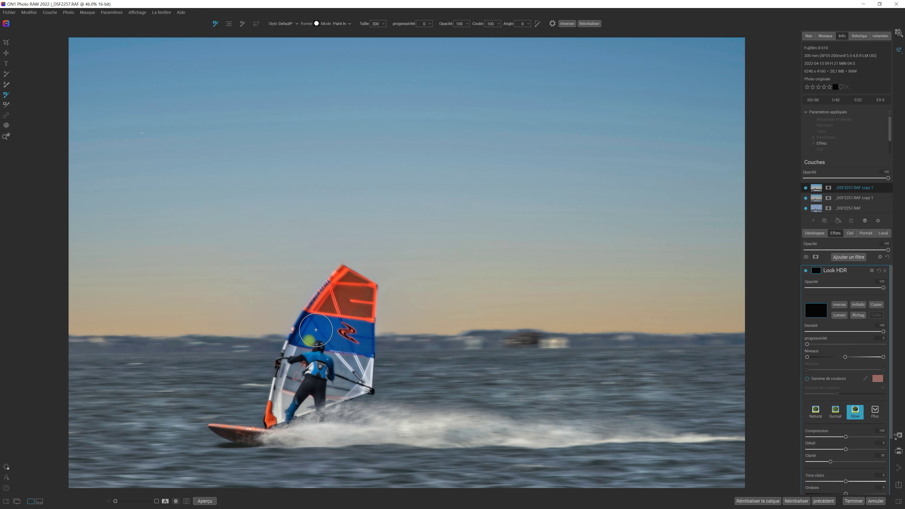
pyautogui.click(349, 302)
pyautogui.click(346, 350)
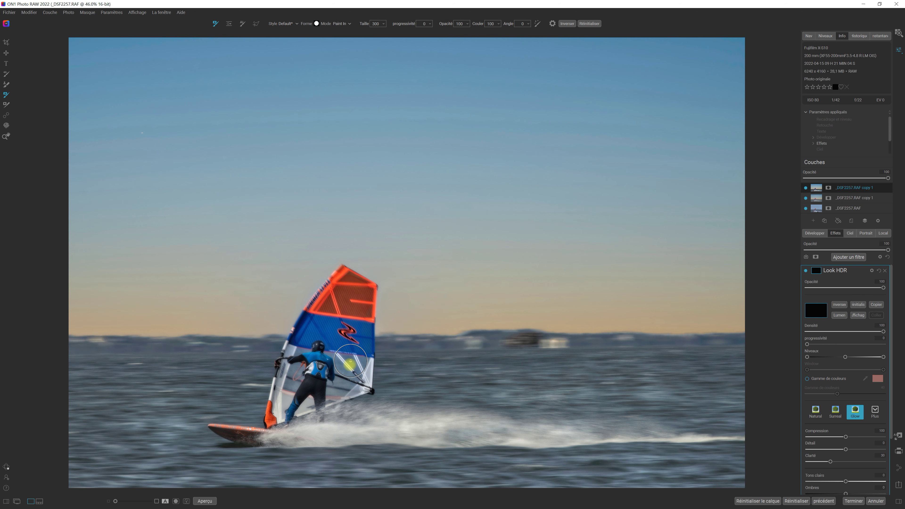
pyautogui.click(302, 385)
pyautogui.click(321, 326)
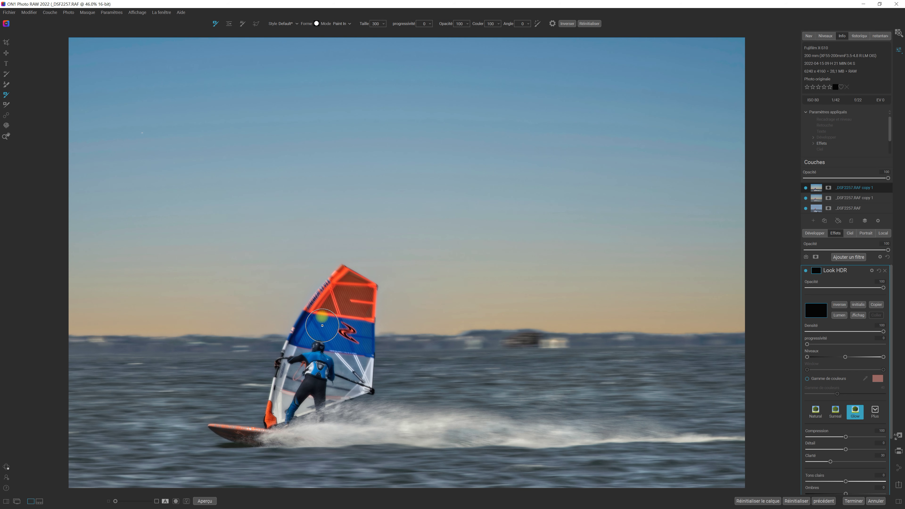
pyautogui.click(282, 391)
pyautogui.click(331, 328)
pyautogui.click(334, 357)
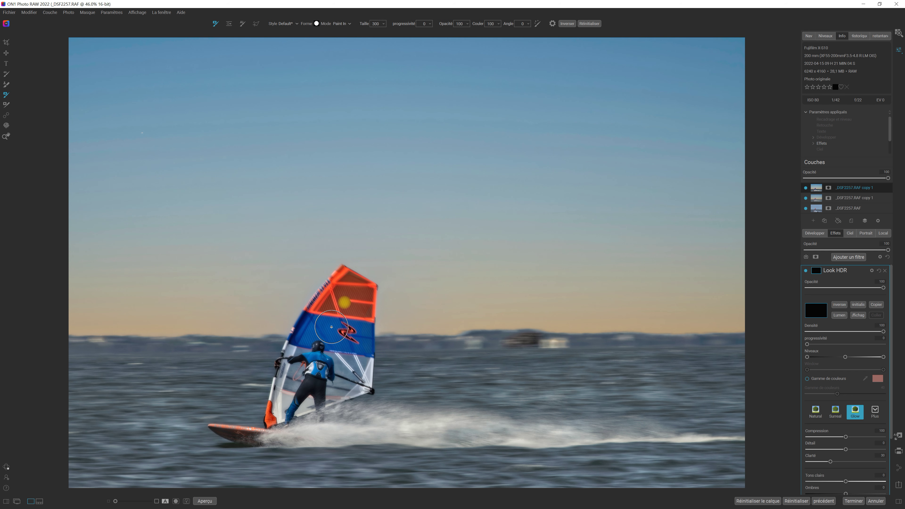
pyautogui.moveTo(351, 303); pyautogui.dragTo(329, 360)
# Reduce the mask brush size to 100, paint the Look HDR effect in over the board, and check the mask in mask view.
pyautogui.click(376, 23)
pyautogui.moveTo(370, 31); pyautogui.dragTo(356, 31)
pyautogui.click(233, 284)
pyautogui.moveTo(213, 430)
pyautogui.mouseDown()
pyautogui.moveTo(218, 439)
pyautogui.moveTo(276, 440)
pyautogui.moveTo(223, 430)
pyautogui.moveTo(263, 434)
pyautogui.moveTo(297, 395)
pyautogui.mouseUp()
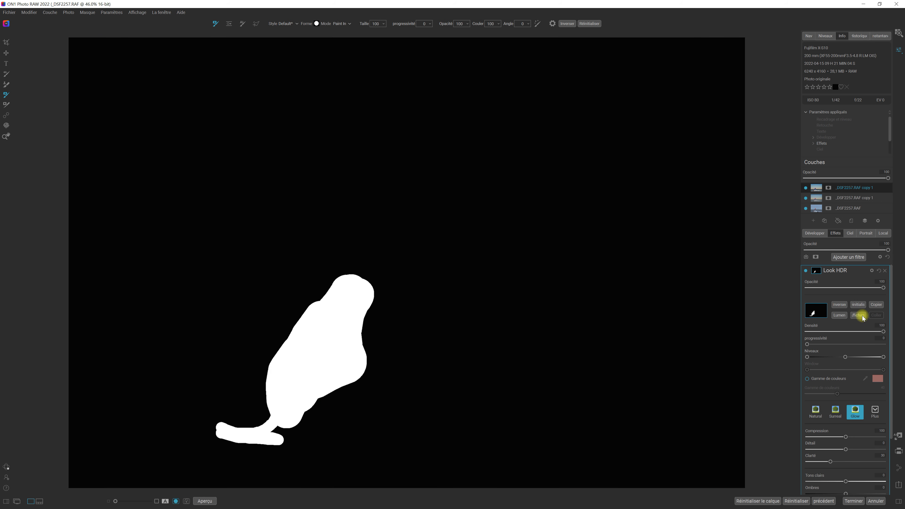
pyautogui.click(858, 315)
pyautogui.click(858, 315)
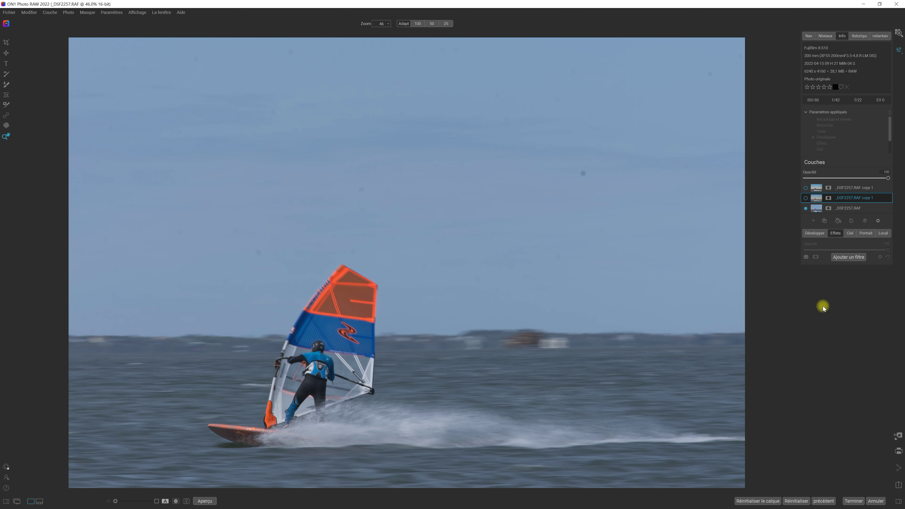
# Show the middle layer and the top layer again, one after the other, to compare each editing stage with the original.
pyautogui.click(806, 198)
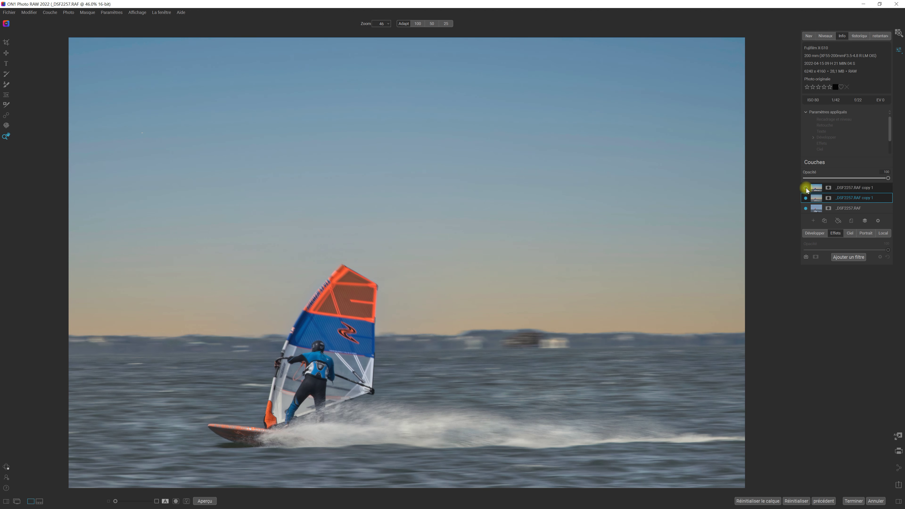
pyautogui.click(805, 188)
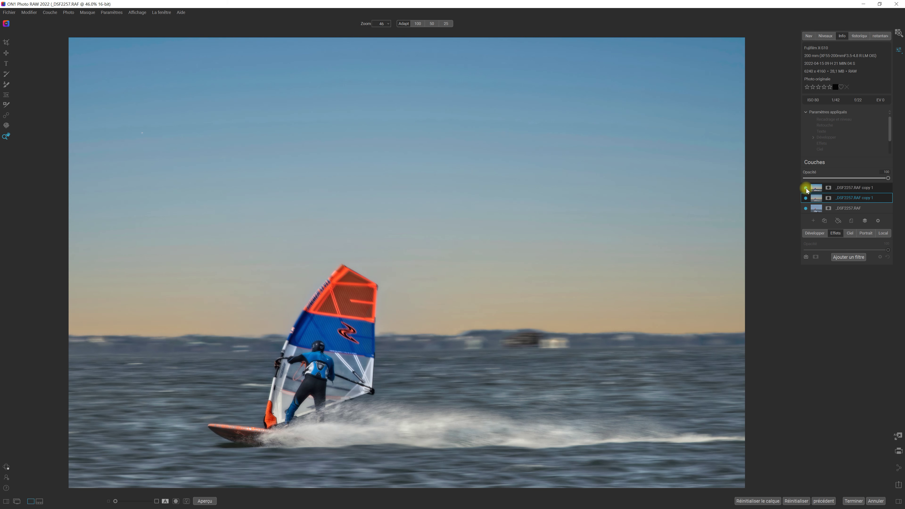